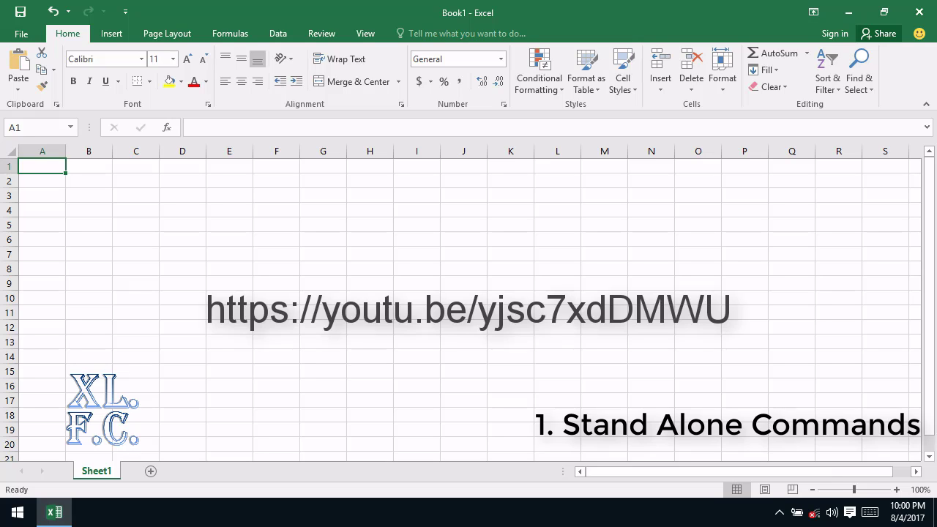
# Step: Go to cell E10 via the Name Box and enter the person's full name
pyautogui.click(50, 121)
pyautogui.press('BackSpace')
pyautogui.write('e')
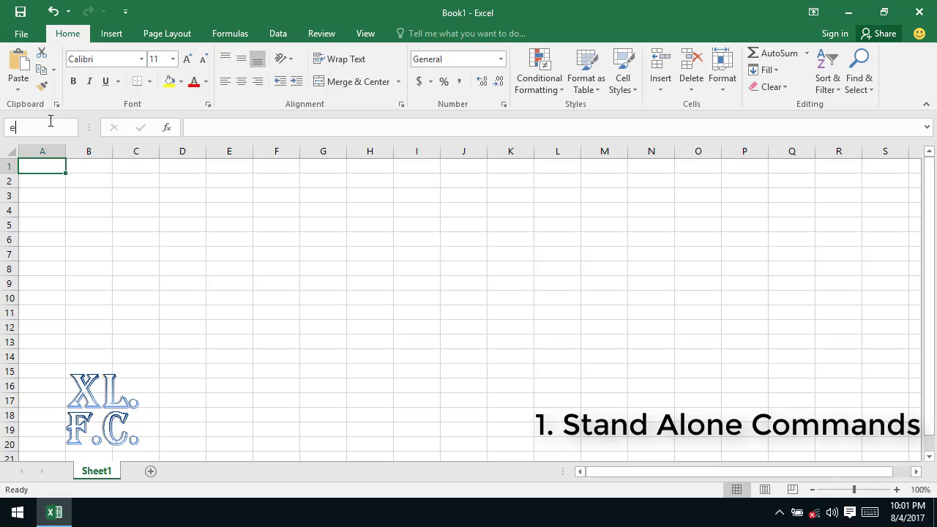
pyautogui.write('10')
pyautogui.press('Return')
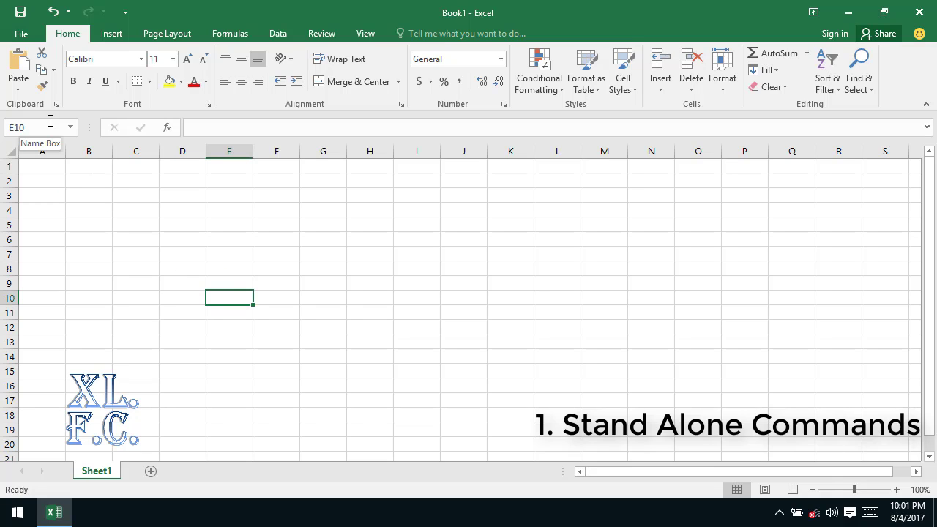
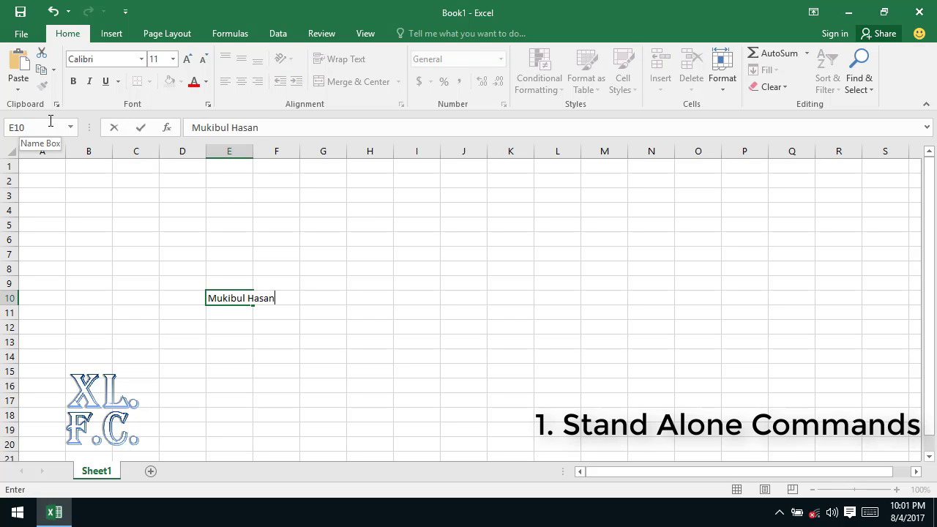
pyautogui.press('Return')
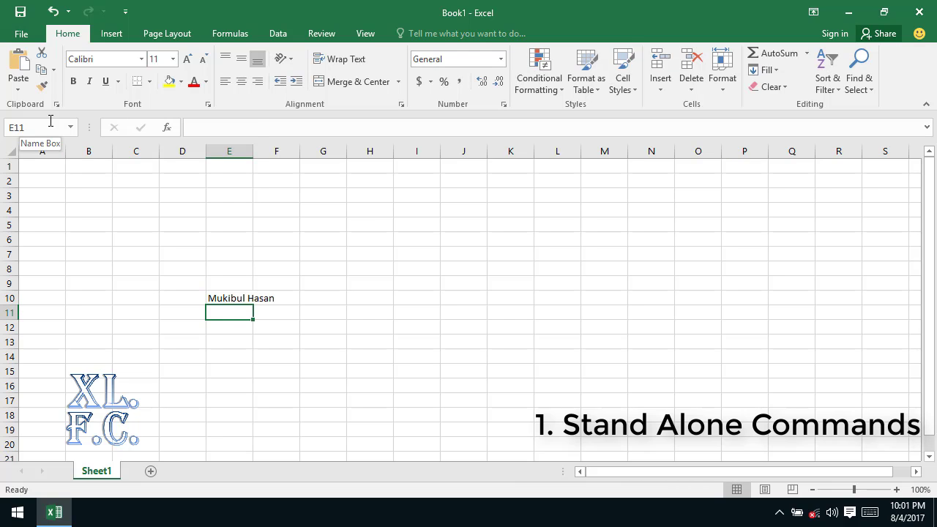
# Step: Cut the name from E10 and paste it into cell D5
pyautogui.click(234, 297)
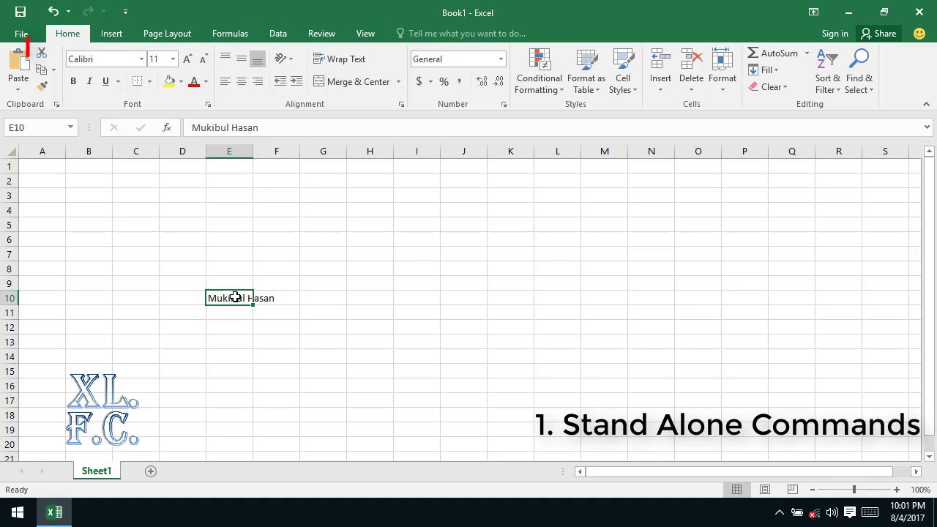
pyautogui.click(41, 55)
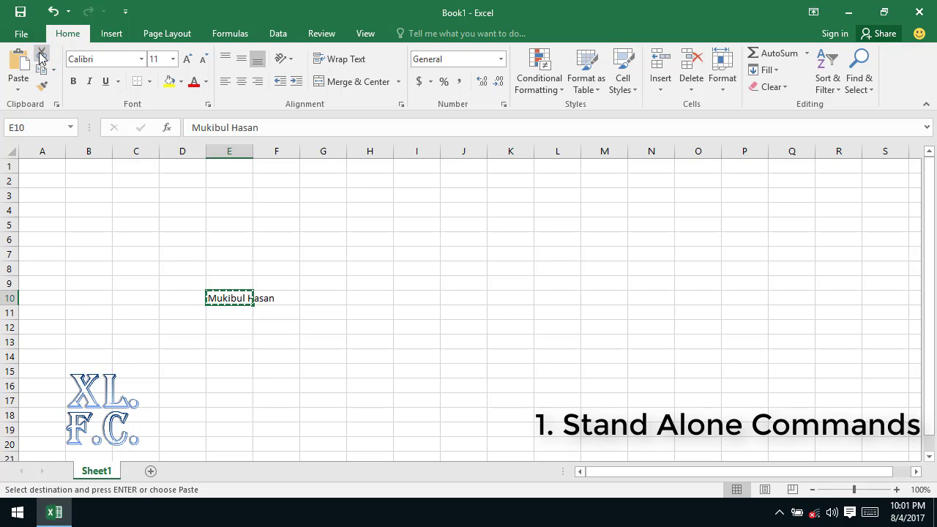
pyautogui.click(39, 129)
pyautogui.write('d5')
pyautogui.press('Return')
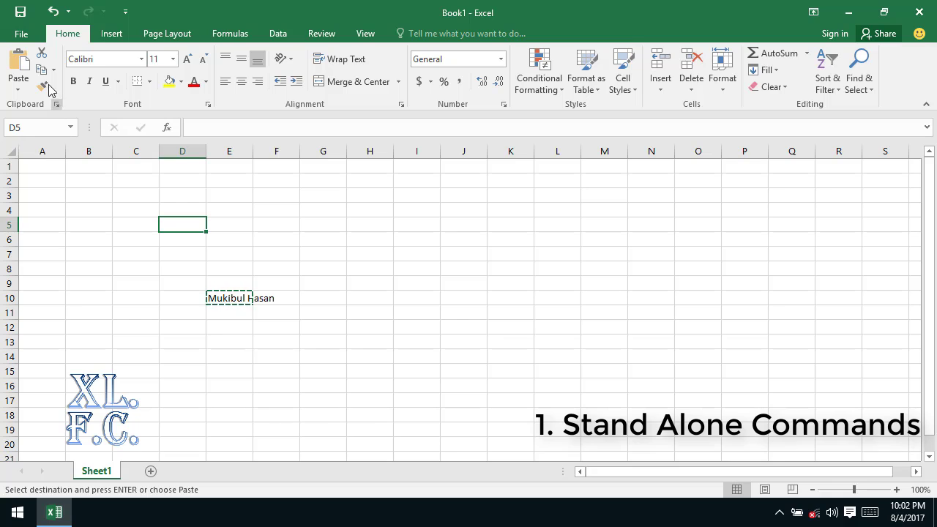
pyautogui.click(18, 61)
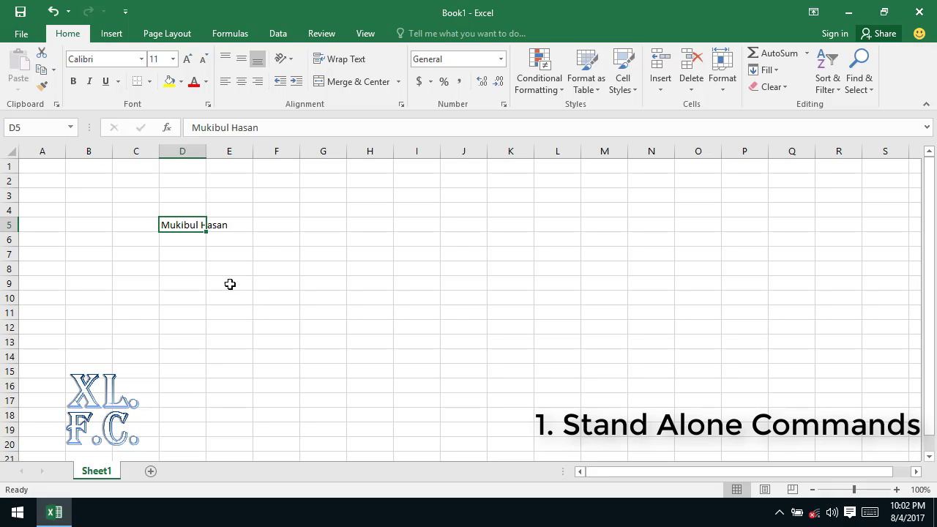
pyautogui.click(238, 282)
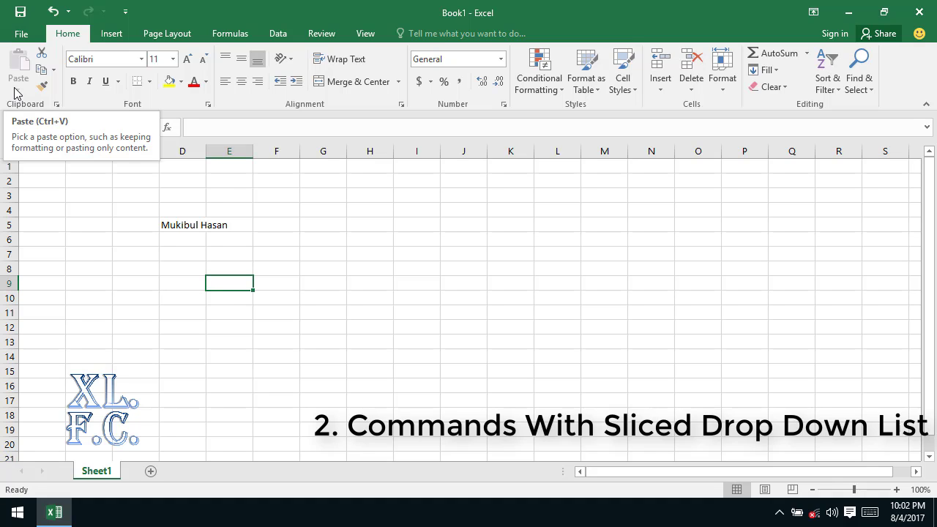
pyautogui.click(54, 73)
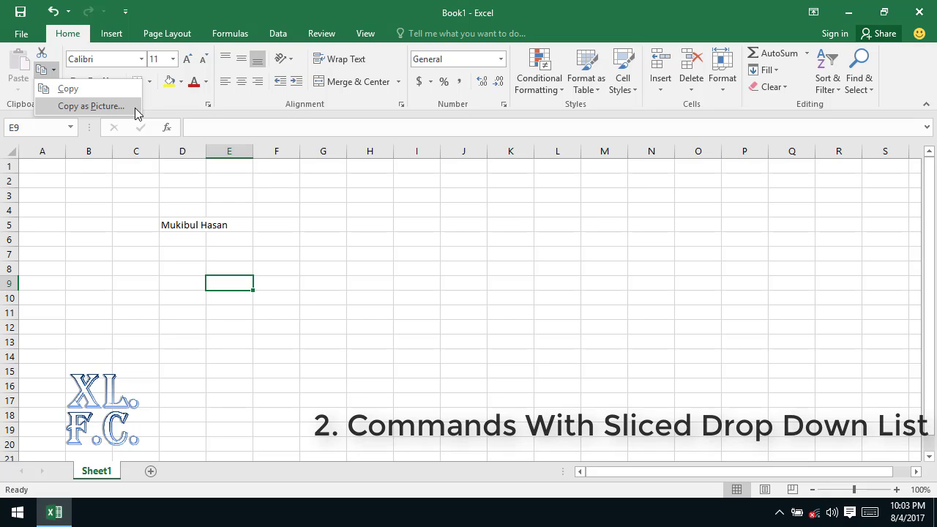
pyautogui.press('Escape')
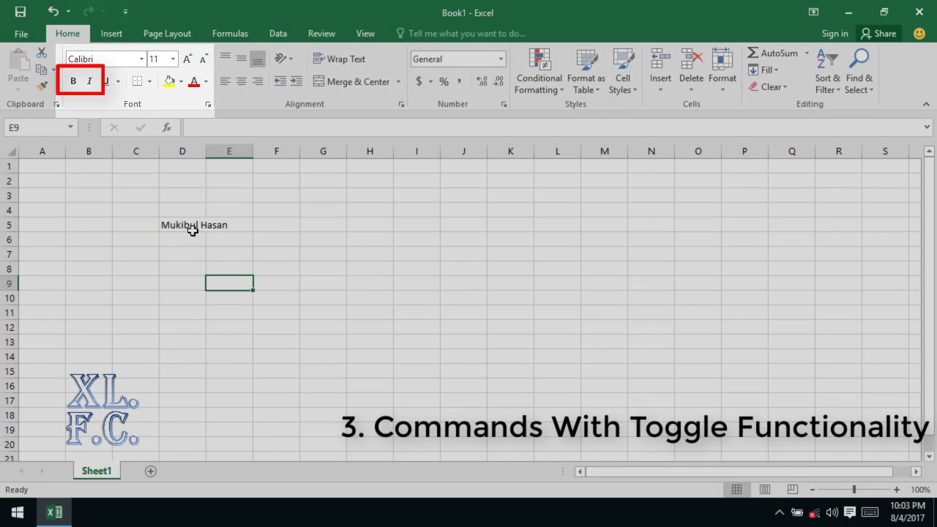
pyautogui.click(187, 225)
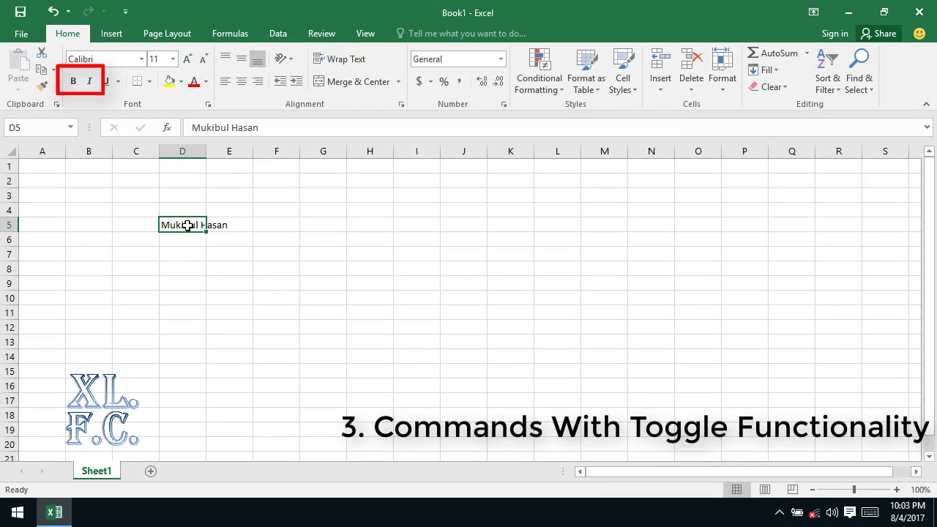
pyautogui.click(74, 82)
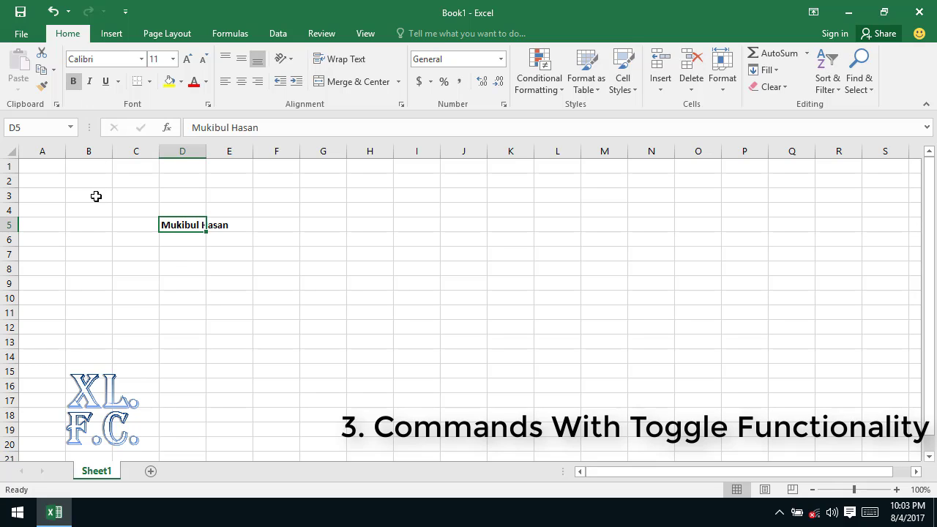
pyautogui.click(74, 82)
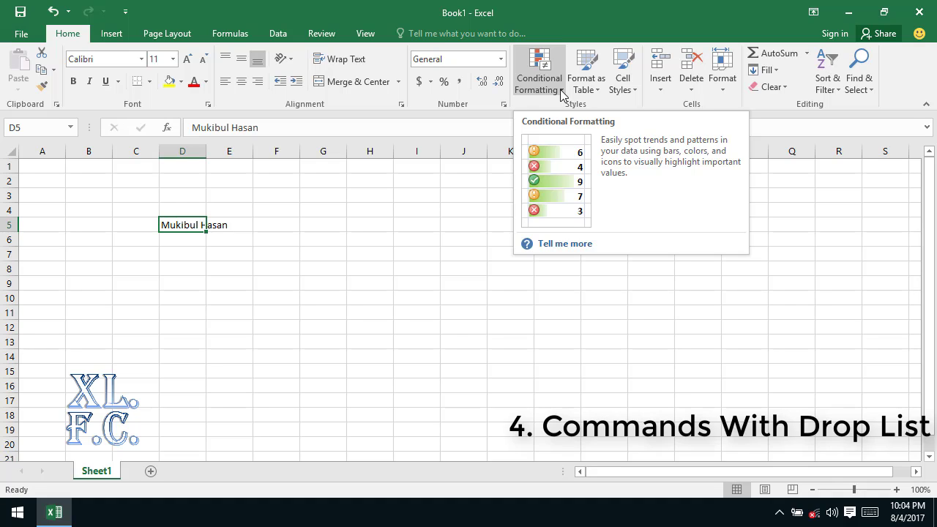
pyautogui.click(561, 90)
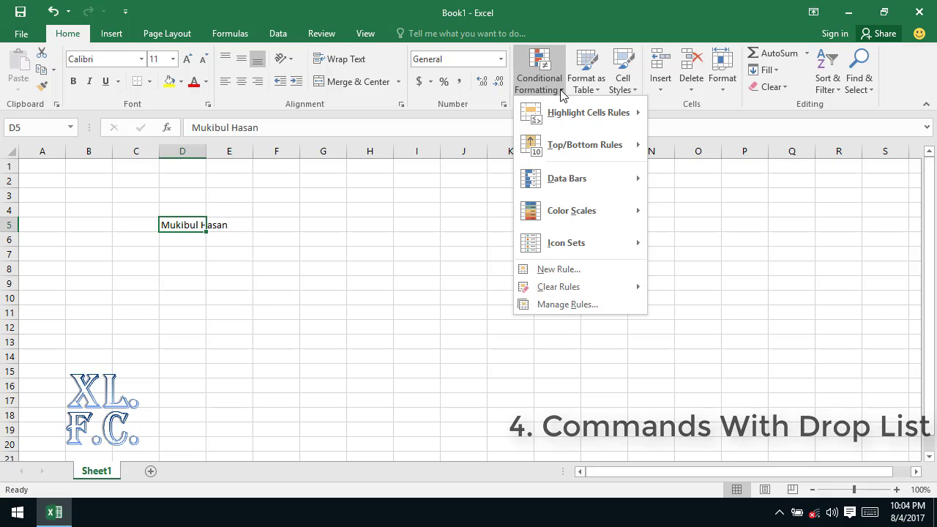
pyautogui.click(410, 285)
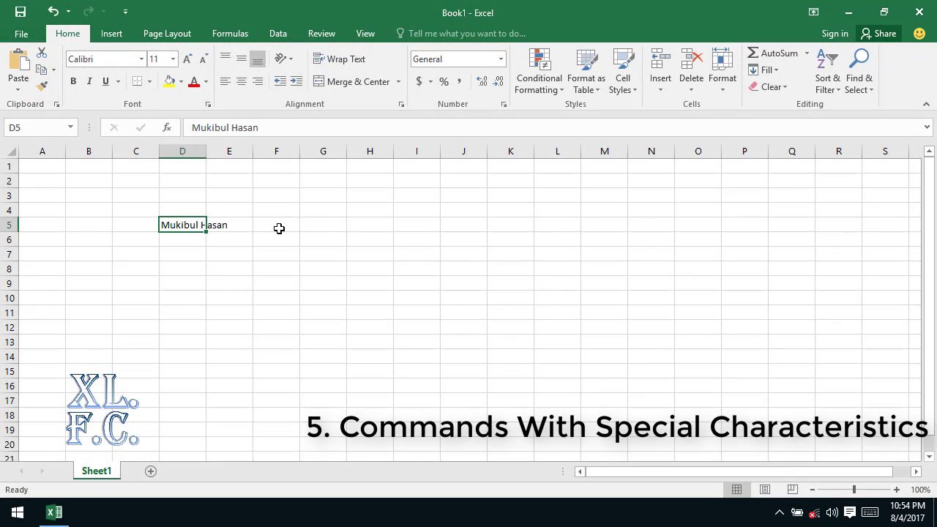
# Step: Enter the person's surname in cell F5 and reselect it
pyautogui.click(279, 228)
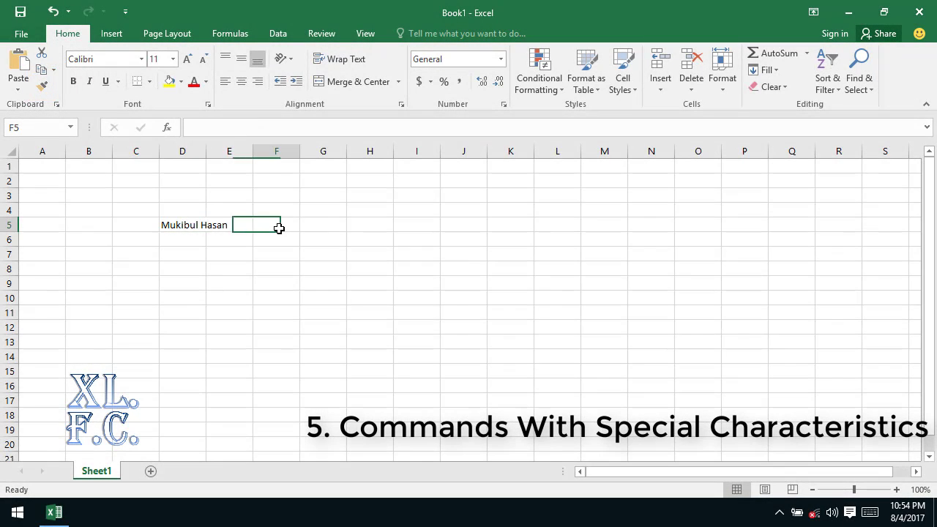
pyautogui.write('Hasan')
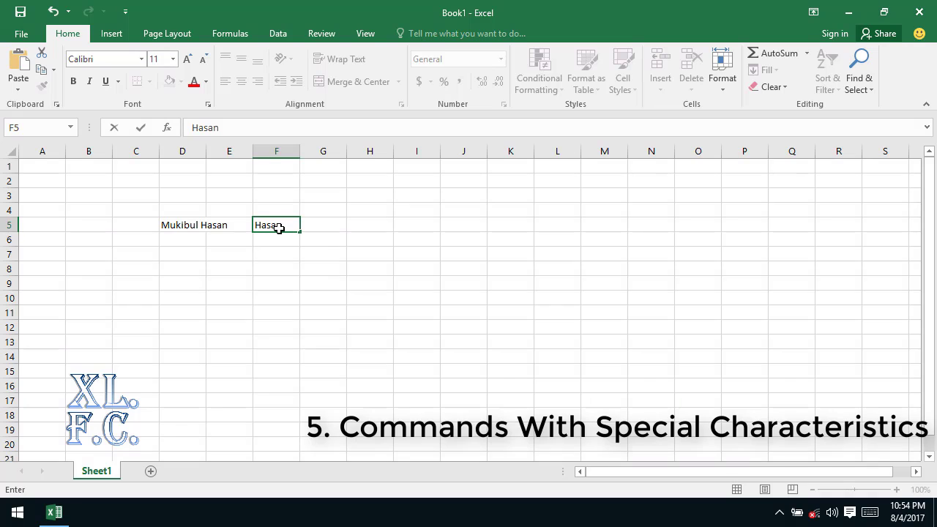
pyautogui.press('Return')
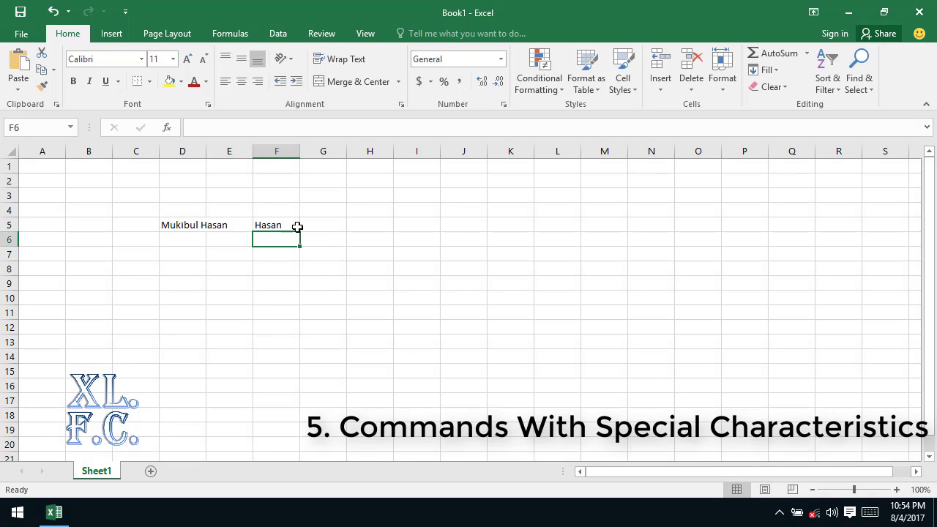
pyautogui.click(298, 227)
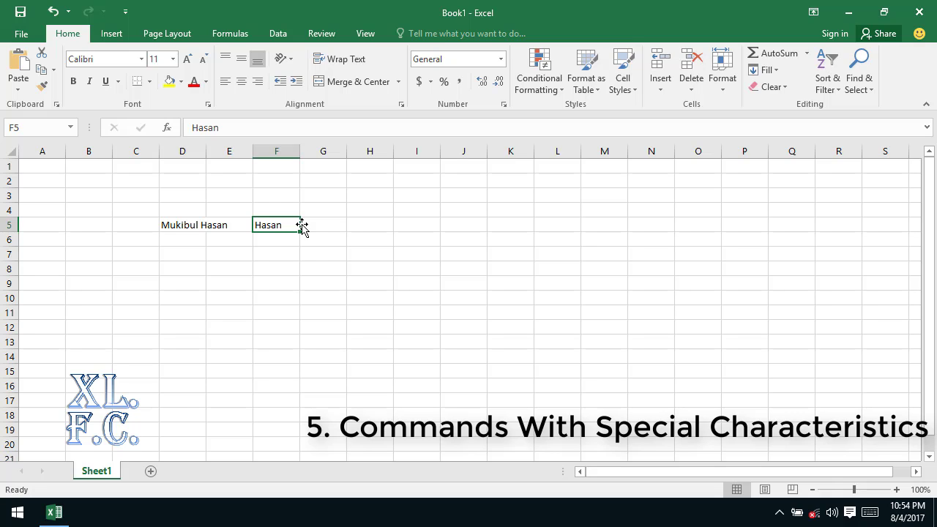
# Step: Format F5 as bold with a light green fill and red font colour
pyautogui.click(78, 85)
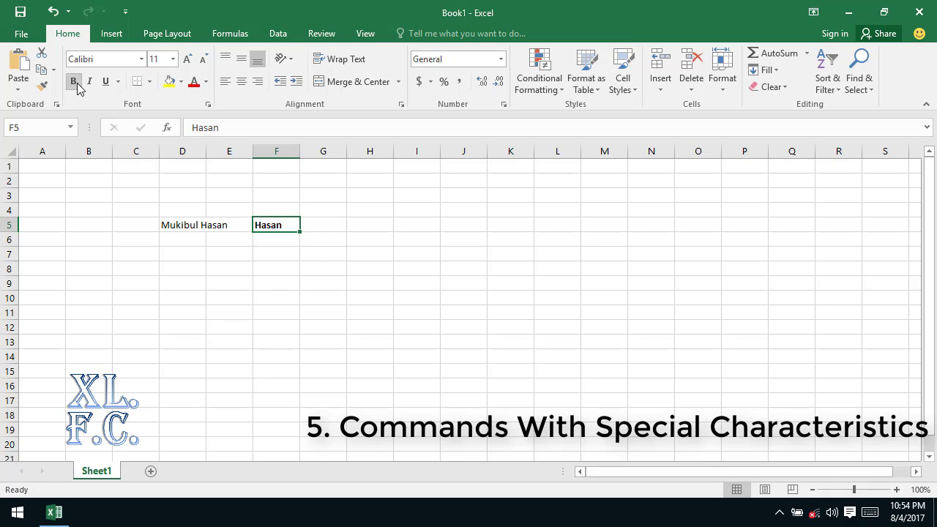
pyautogui.click(181, 82)
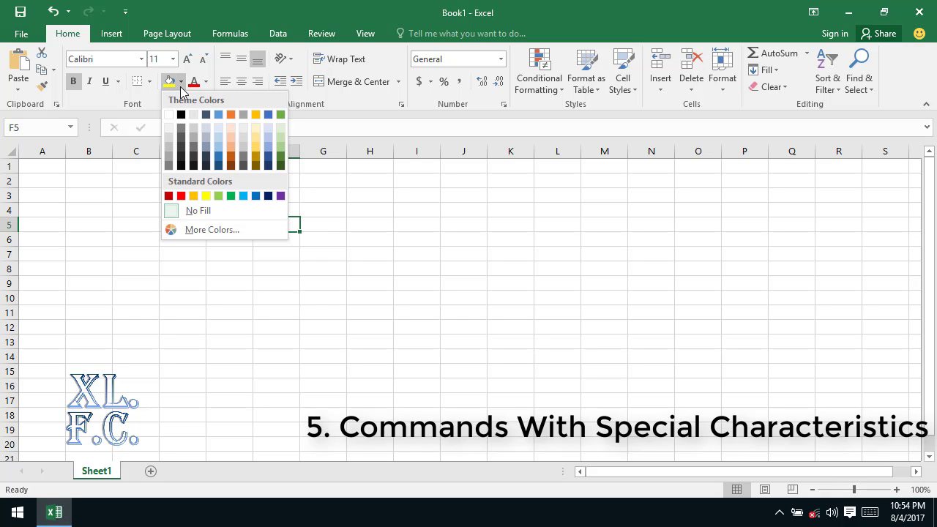
pyautogui.click(218, 196)
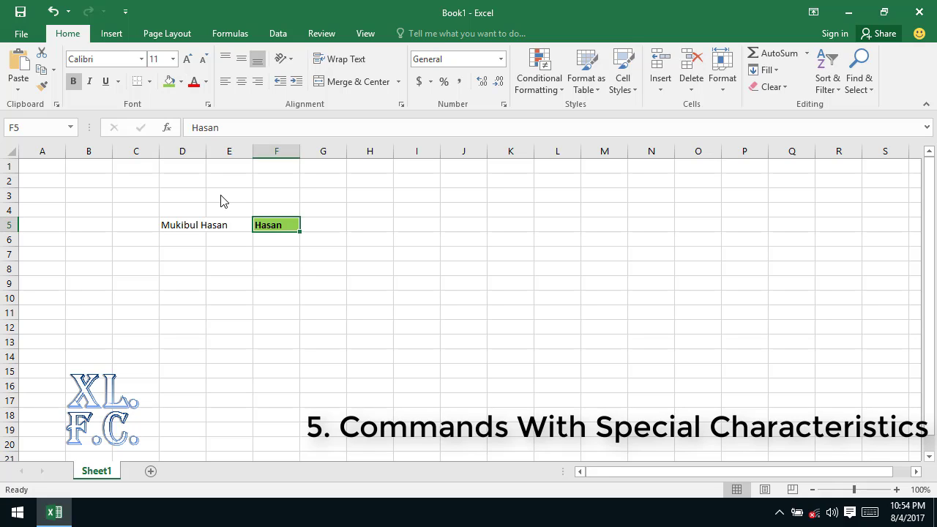
pyautogui.click(206, 82)
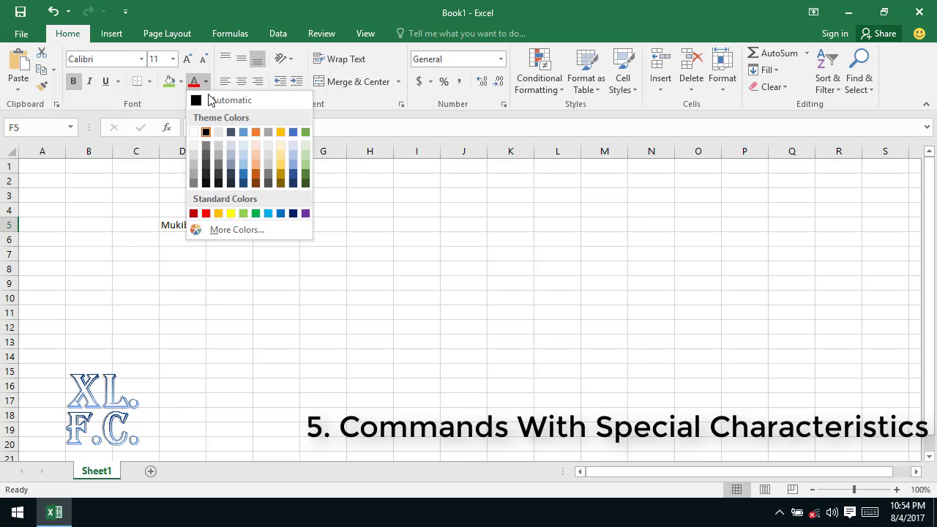
pyautogui.click(206, 213)
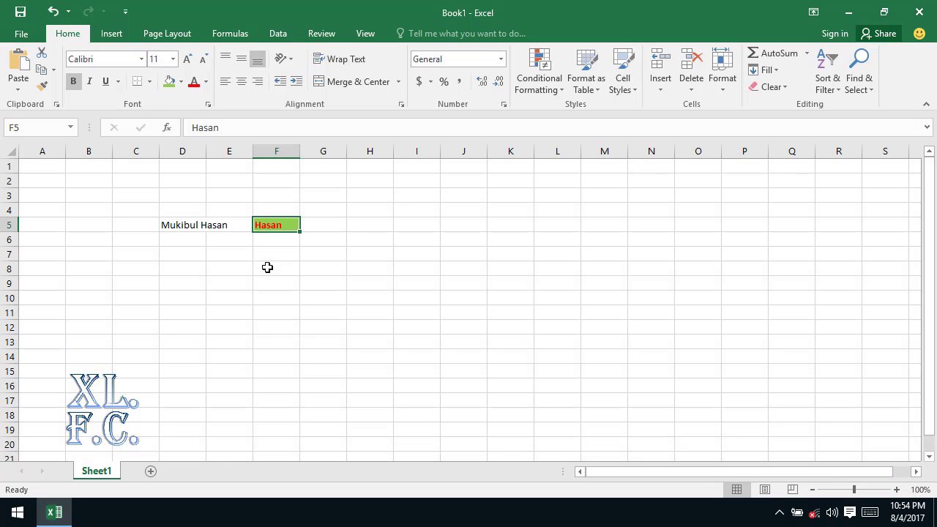
# Step: Copy F5's bold red-on-green formatting onto D5 with Format Painter
pyautogui.click(44, 88)
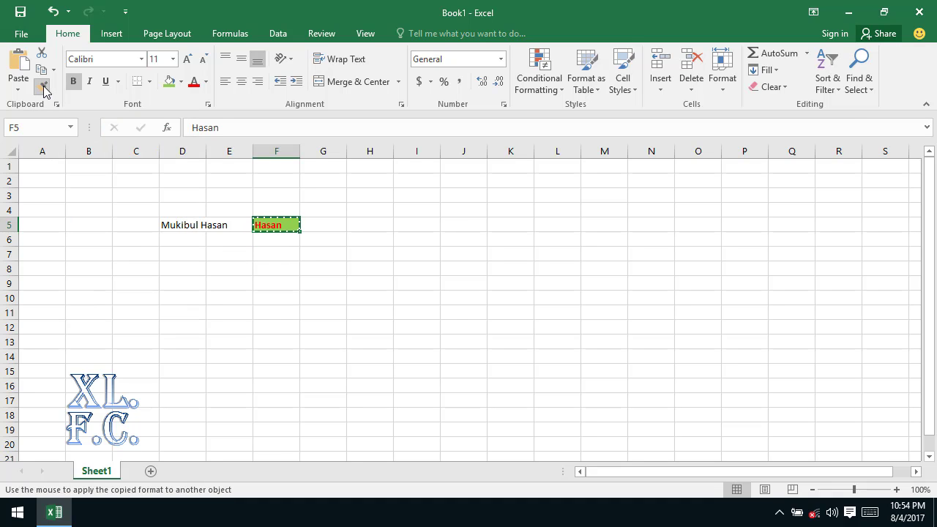
pyautogui.click(172, 225)
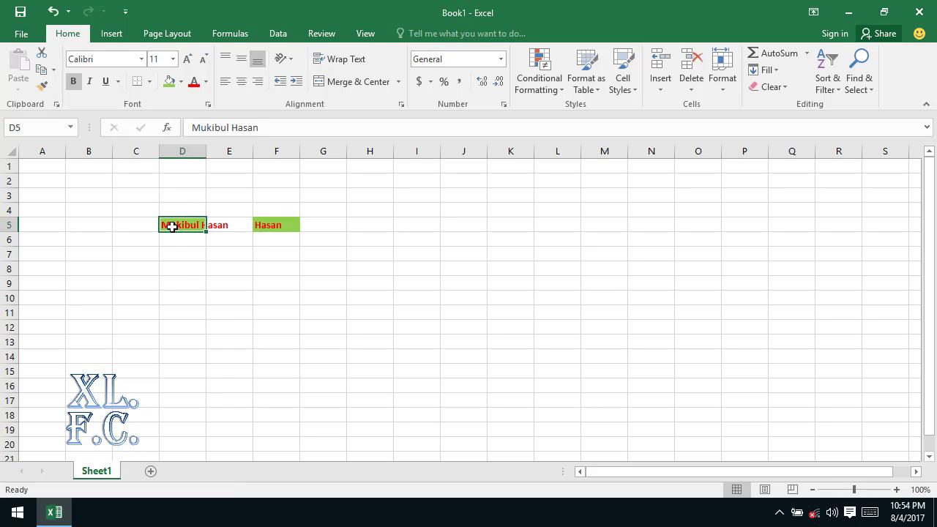
pyautogui.click(189, 292)
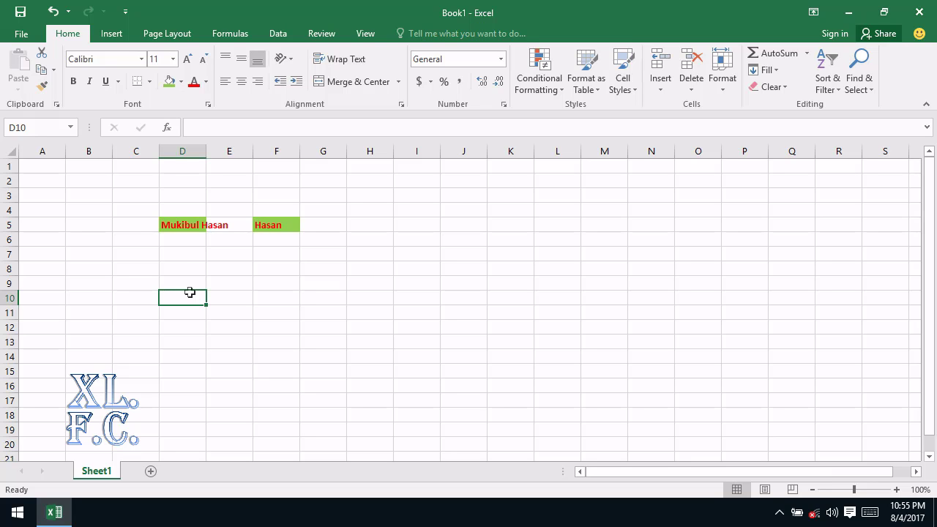
# Step: AutoFit column D's width to the full name in D5
pyautogui.doubleClick(206, 147)
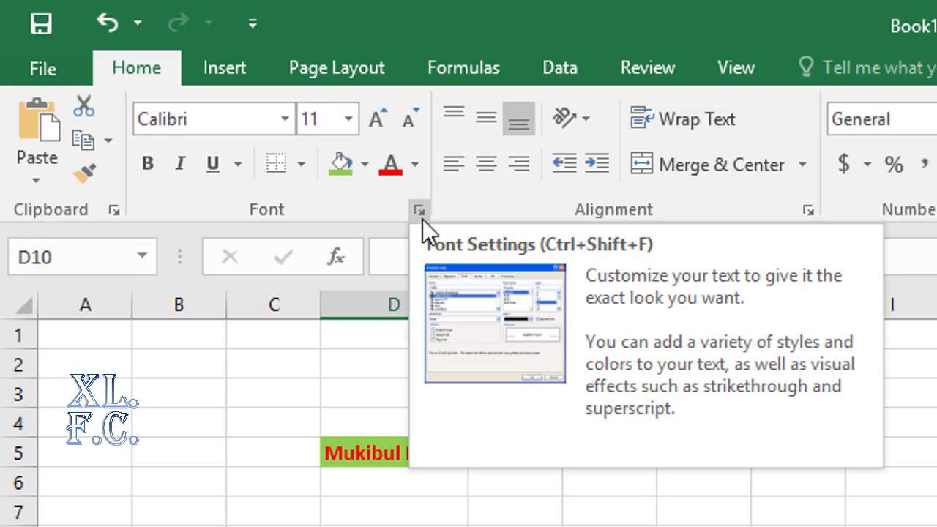
pyautogui.click(422, 219)
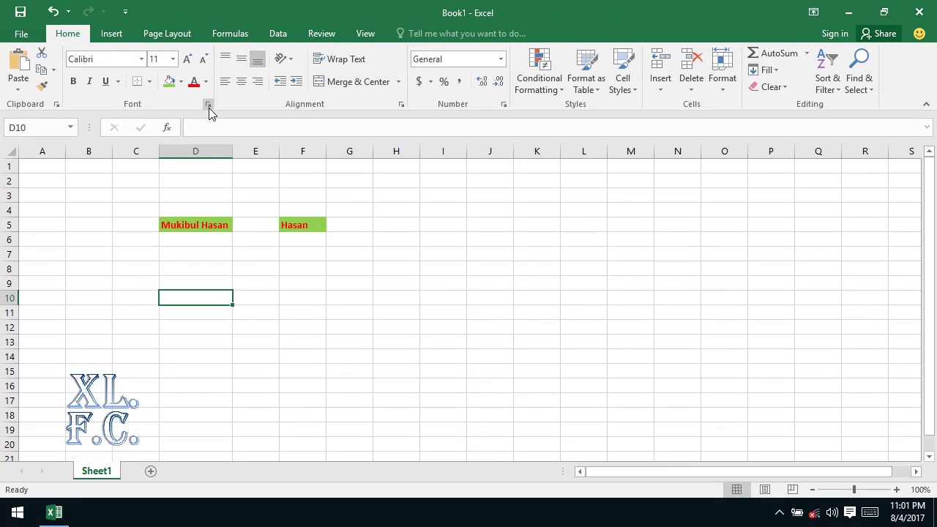
pyautogui.click(208, 108)
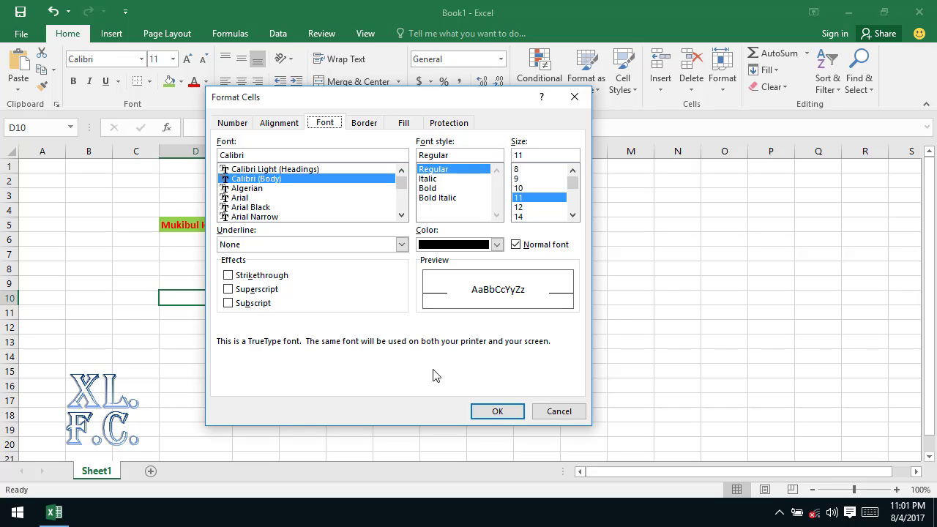
pyautogui.click(557, 414)
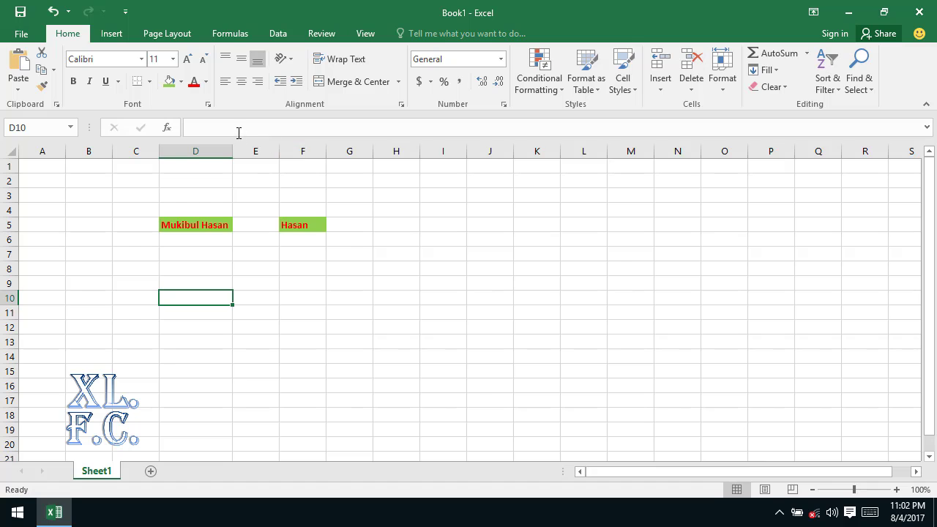
pyautogui.click(208, 105)
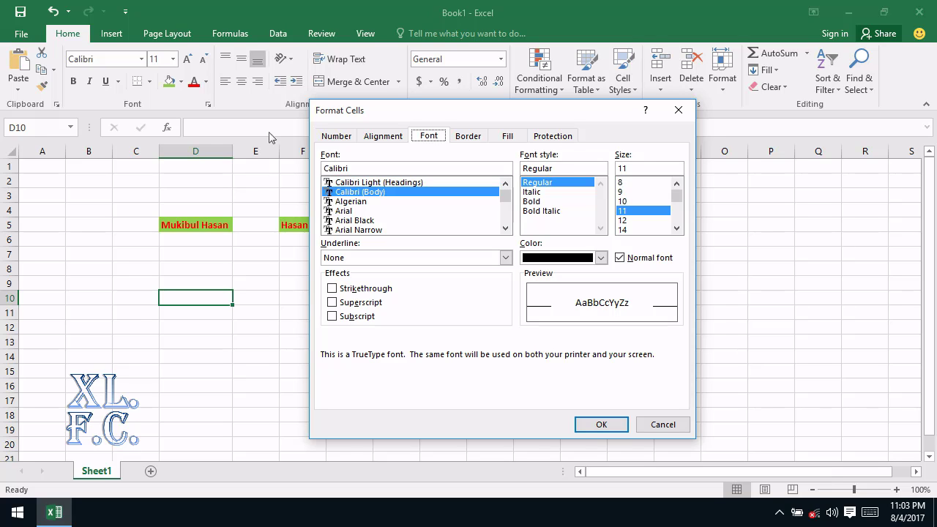
pyautogui.click(349, 139)
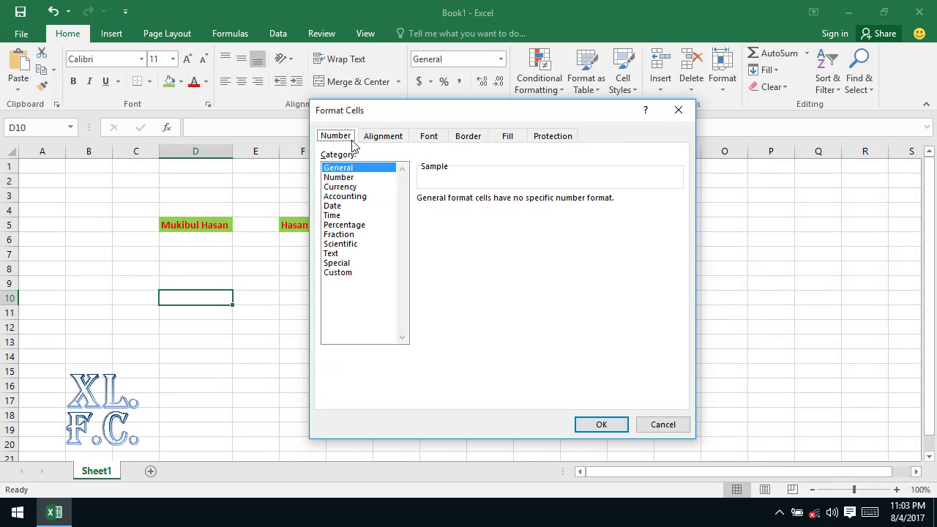
pyautogui.click(383, 135)
pyautogui.click(431, 138)
pyautogui.click(472, 135)
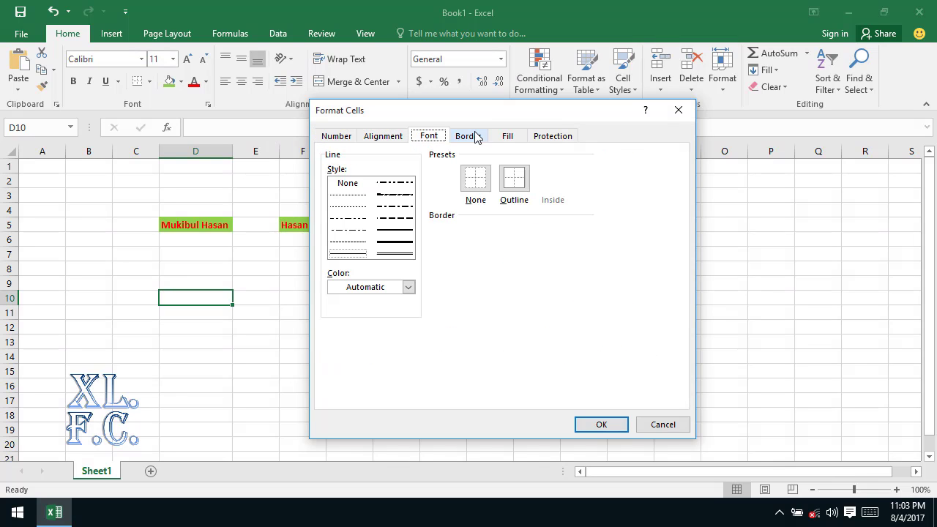
pyautogui.click(507, 135)
pyautogui.click(555, 136)
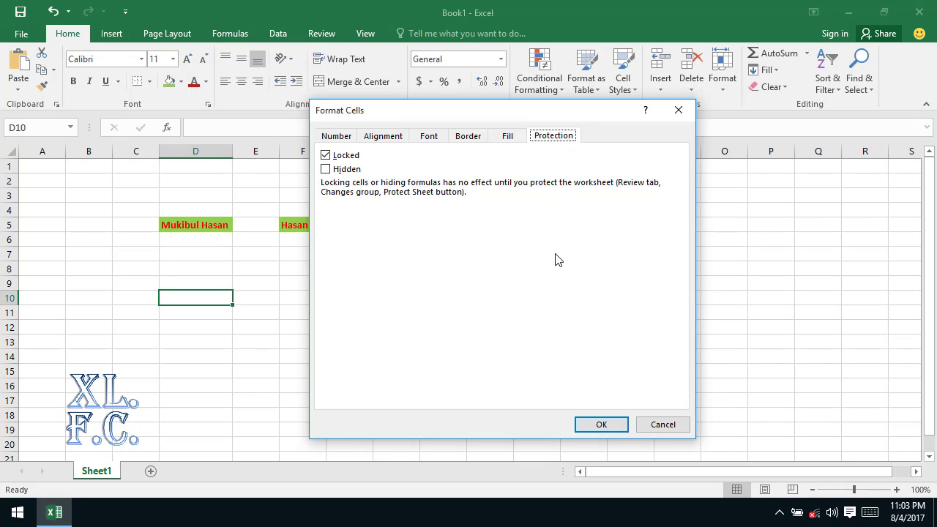
pyautogui.click(651, 432)
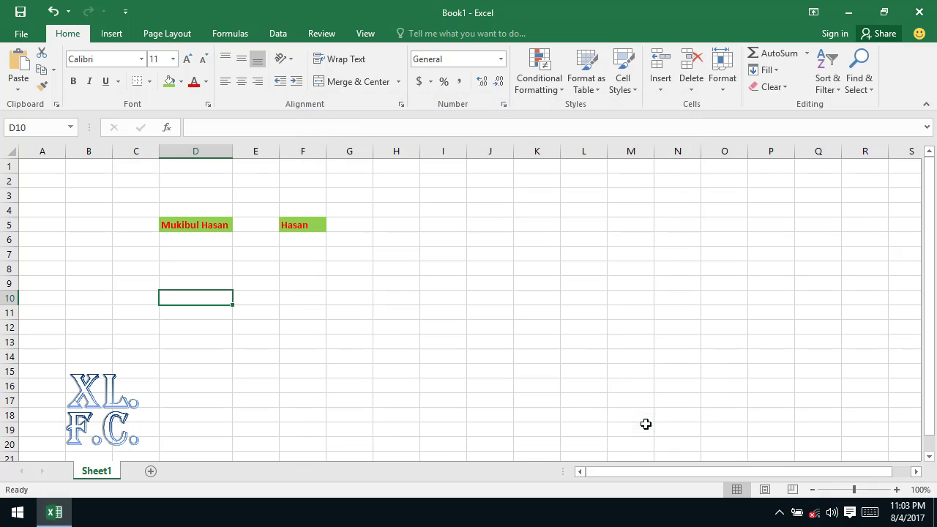
# Step: View the Data tab's Outline settings dialog and cancel it unchanged
pyautogui.click(276, 37)
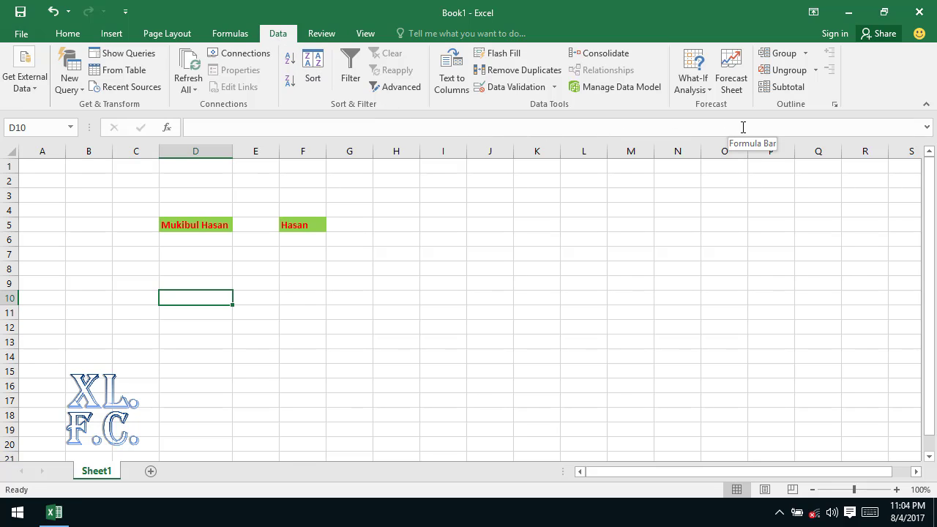
pyautogui.click(835, 104)
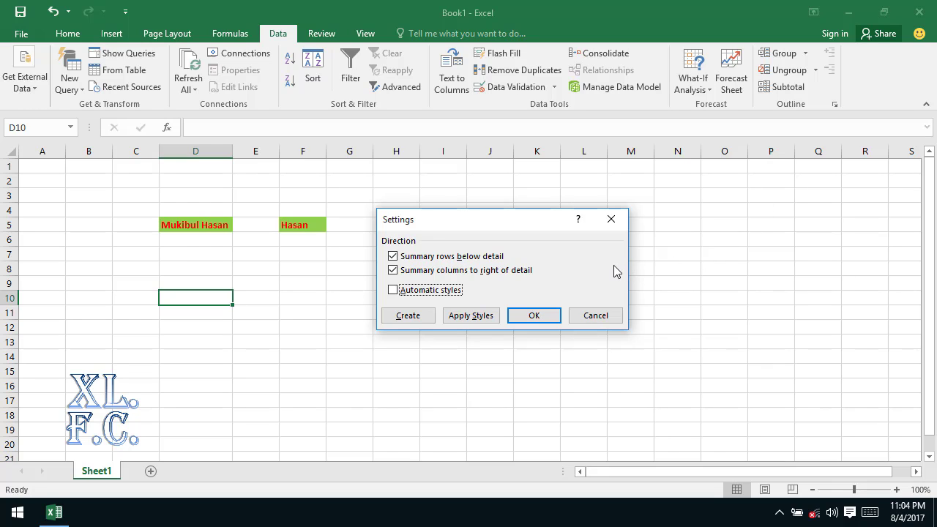
pyautogui.click(595, 315)
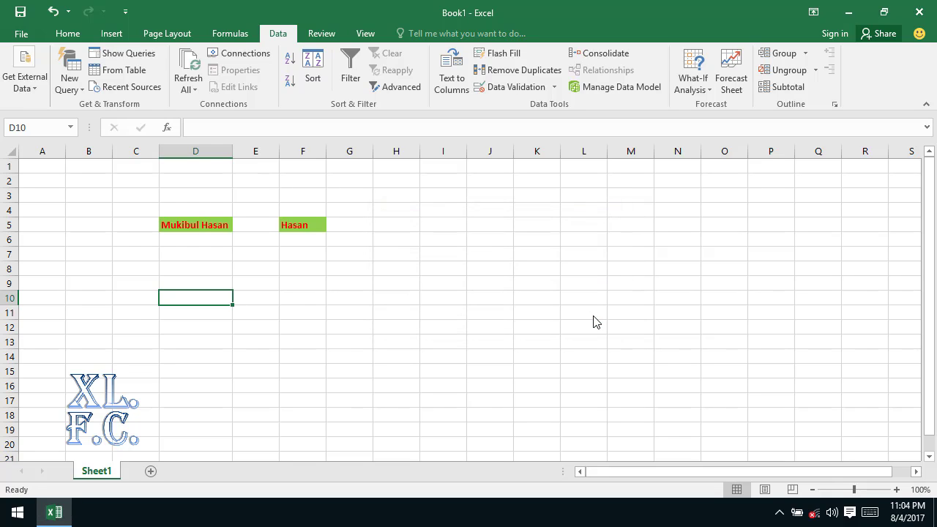